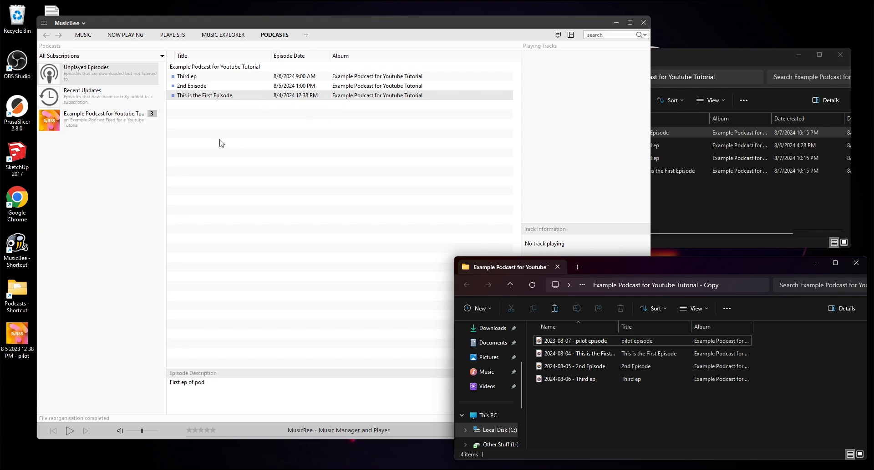
Bring the original podcast folder's File Explorer window to the front and widen it
left_click(723, 53)
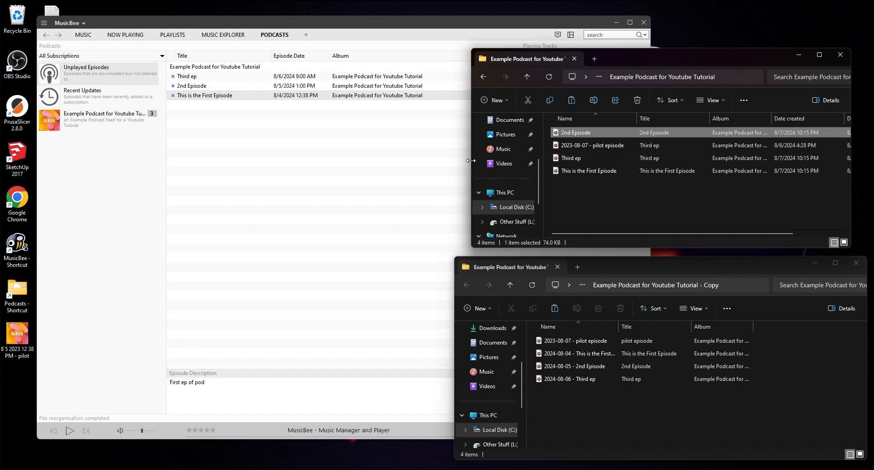
left_click_drag(472, 162, 440, 162)
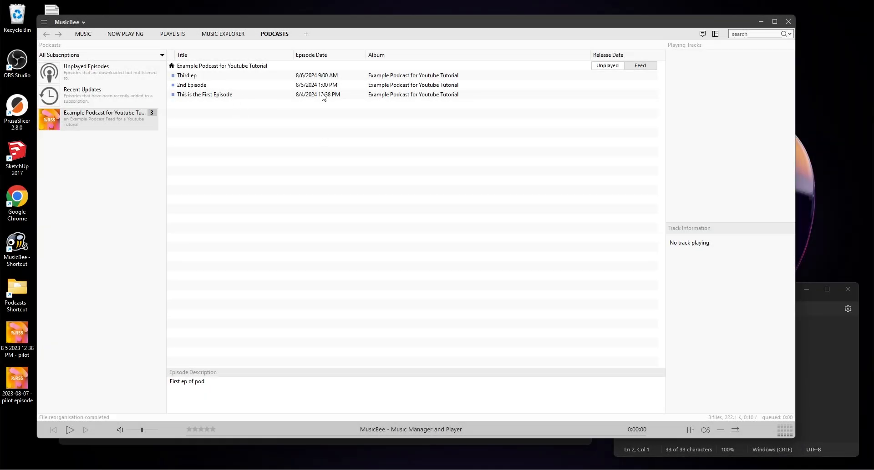
Locate "This is the First Episode" in File Explorer, narrow the Name column, and examine how the episode files are named and sorted
left_click(211, 97)
right_click(211, 97)
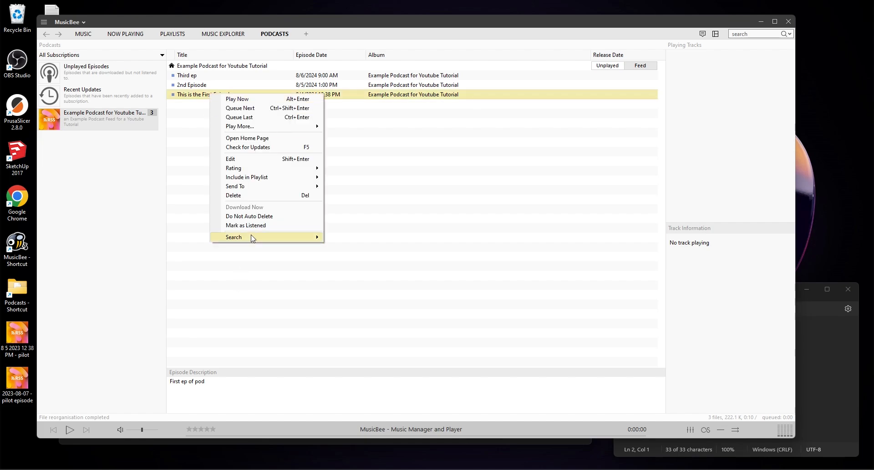
mouse_move(250, 237)
left_click(372, 298)
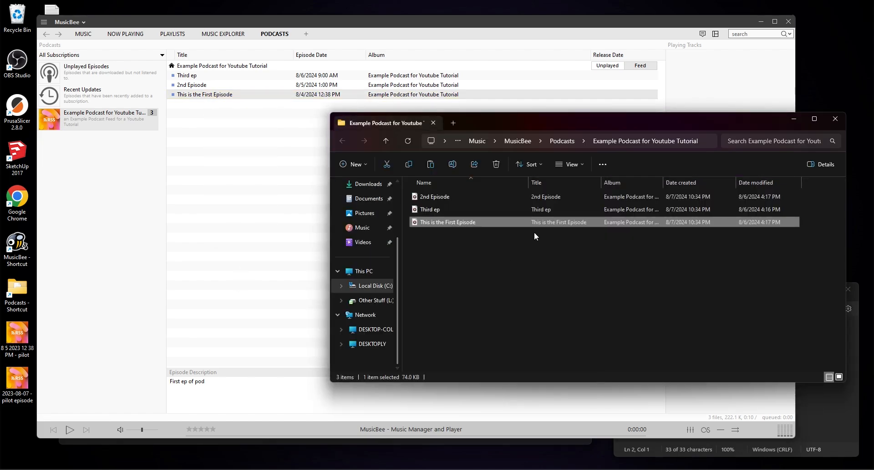
left_click_drag(526, 181, 487, 181)
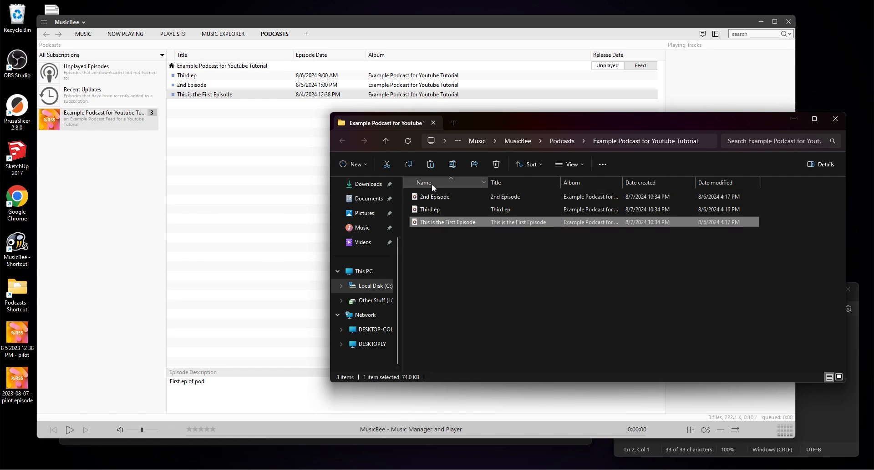
left_click(432, 199)
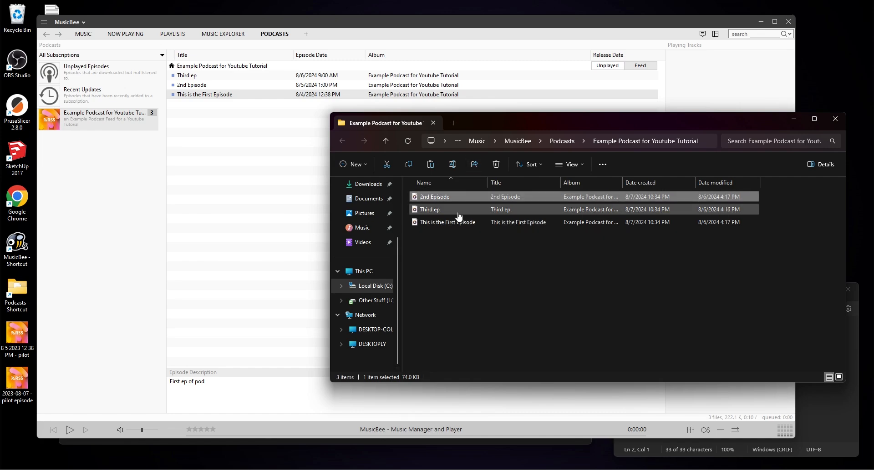
left_click(515, 226)
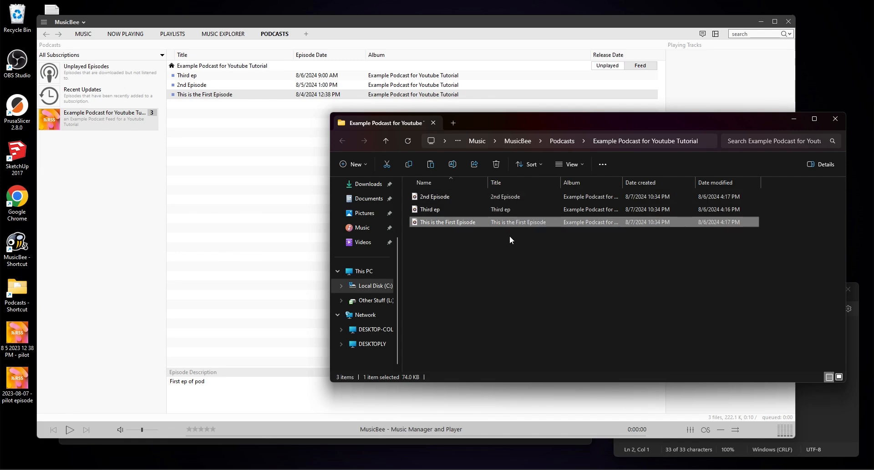
left_click(506, 199)
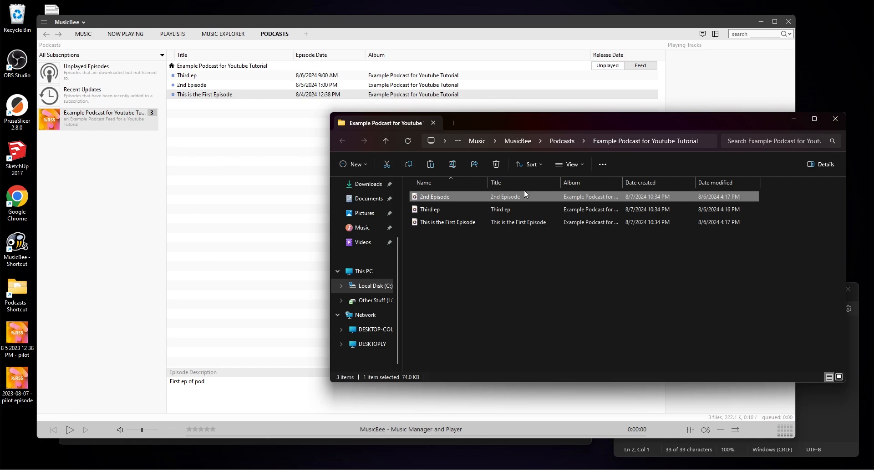
left_click(454, 223)
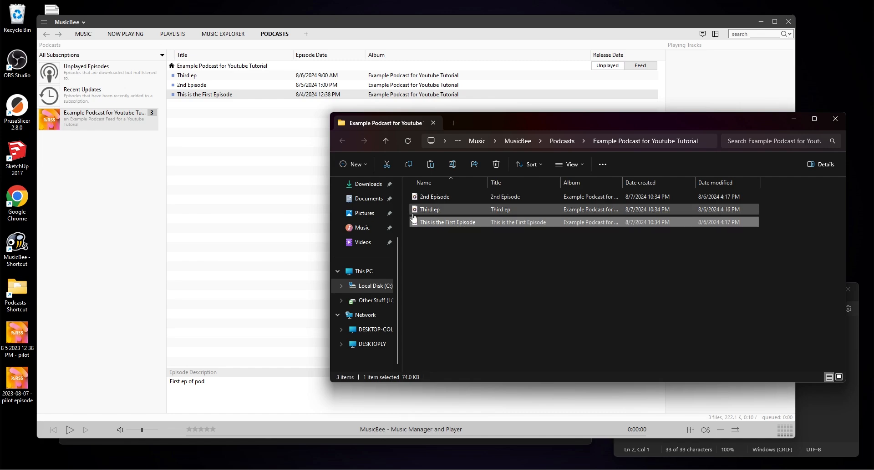
Reorganise the podcast files with the naming template "<Album>\<episode date> - <Title>" and save the library preferences
left_click(44, 22)
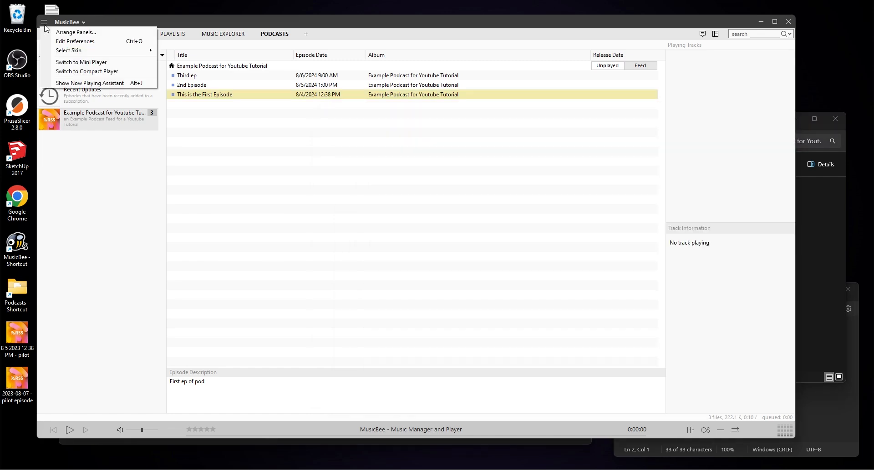
left_click(61, 41)
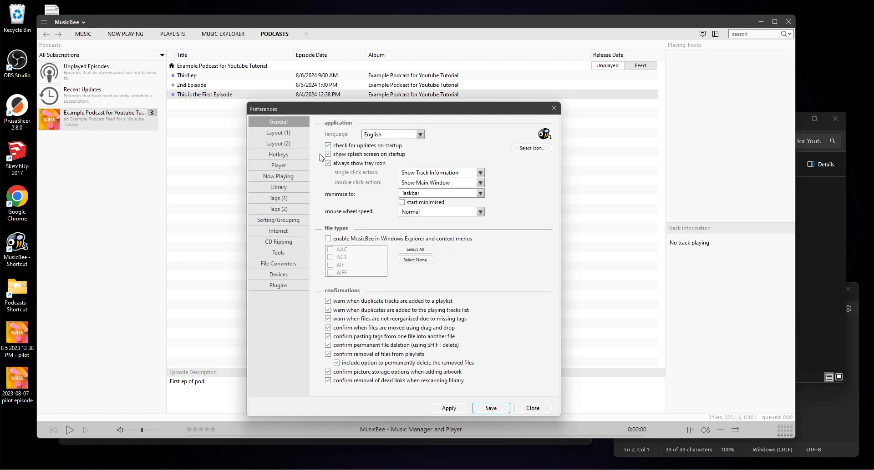
left_click(287, 188)
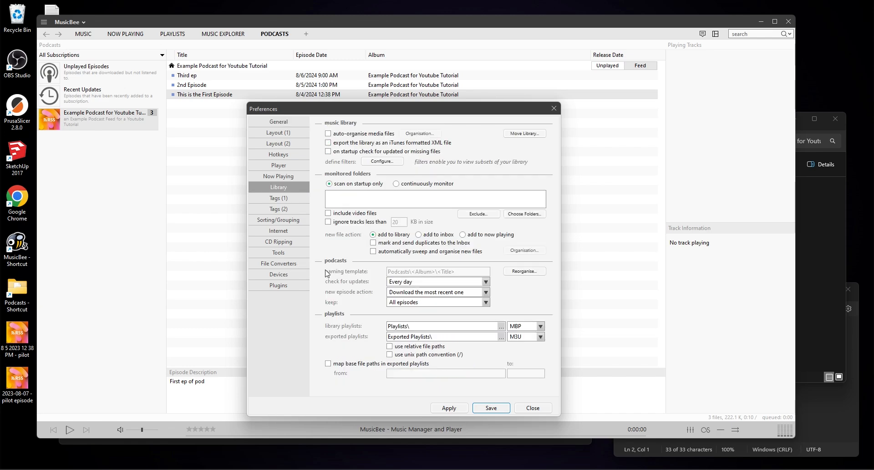
left_click(541, 273)
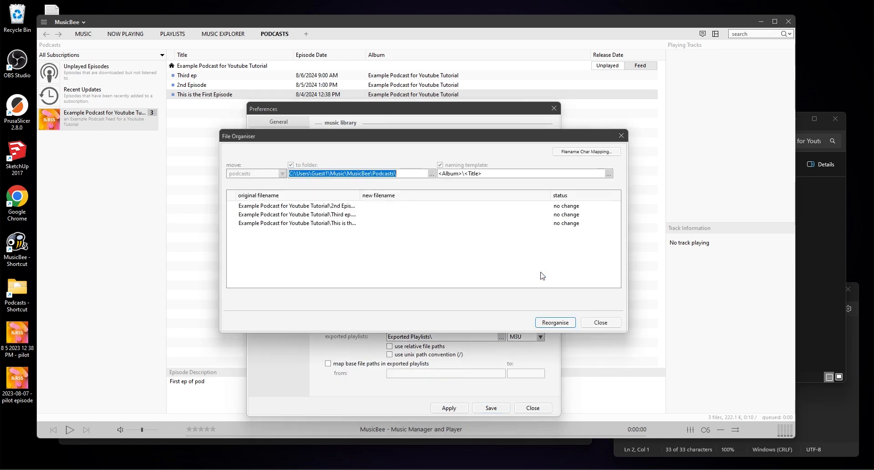
left_click_drag(462, 174, 439, 174)
left_click(457, 174)
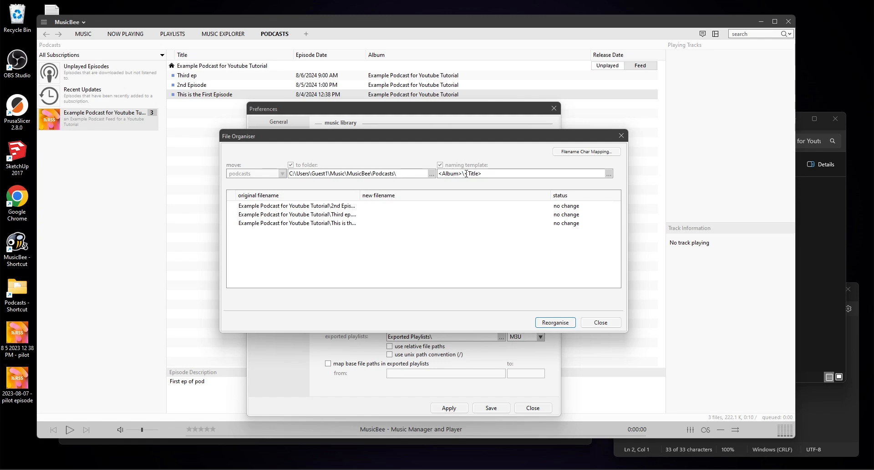
left_click(465, 174)
type("<episode date")
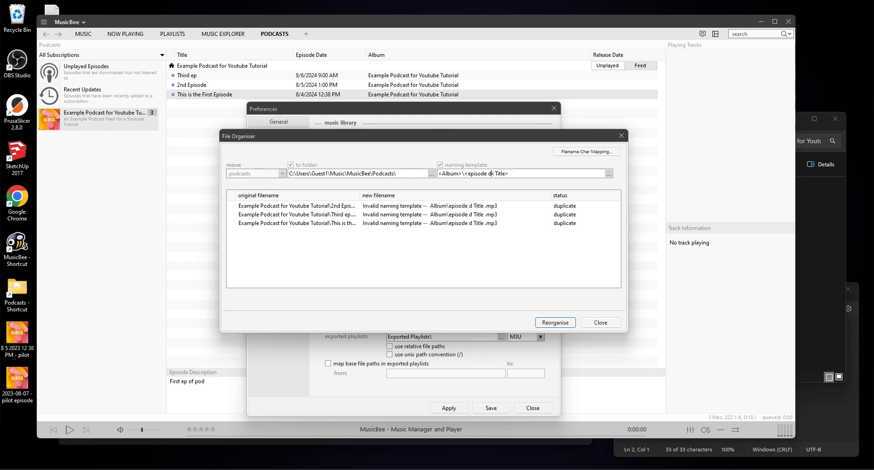
type("> -")
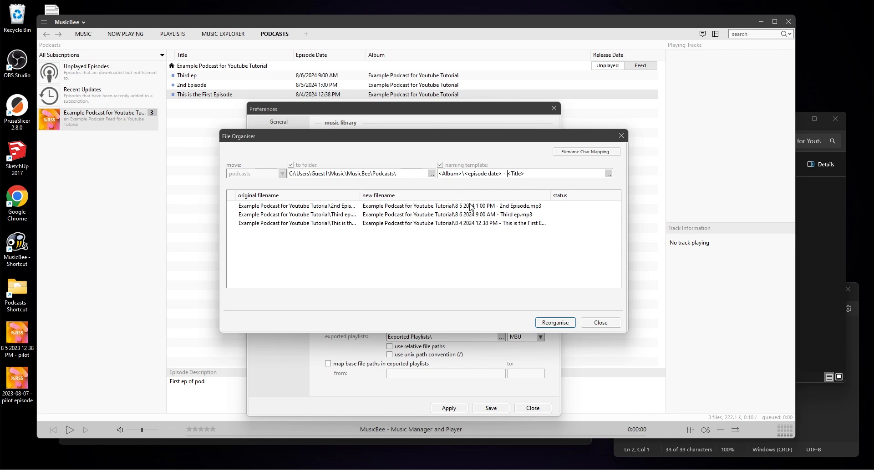
left_click(553, 323)
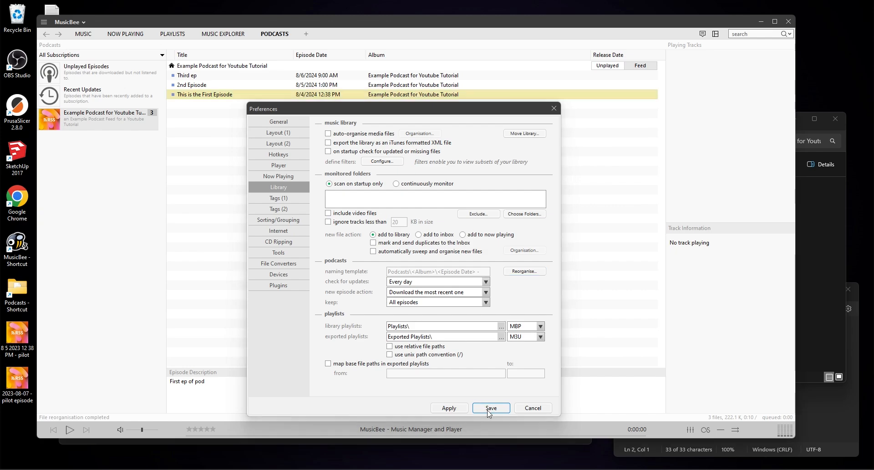
left_click(490, 409)
Refresh the podcast folder in File Explorer and widen its Name column to check the full episode file names
left_click(818, 224)
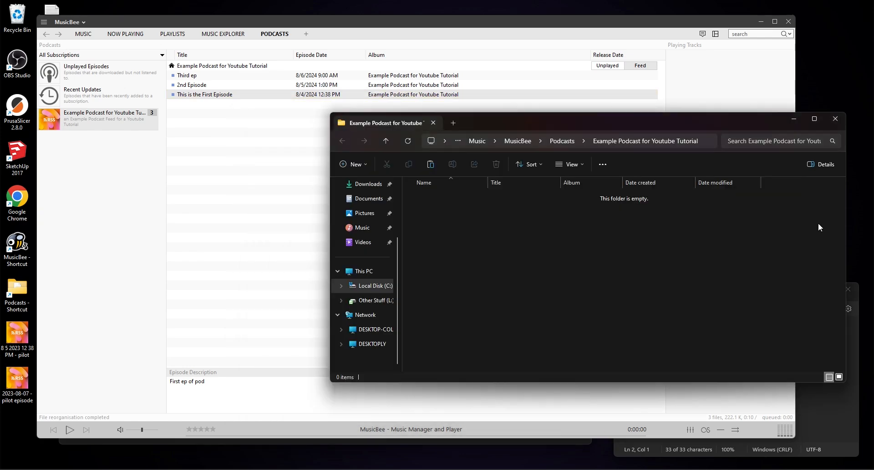
left_click(404, 144)
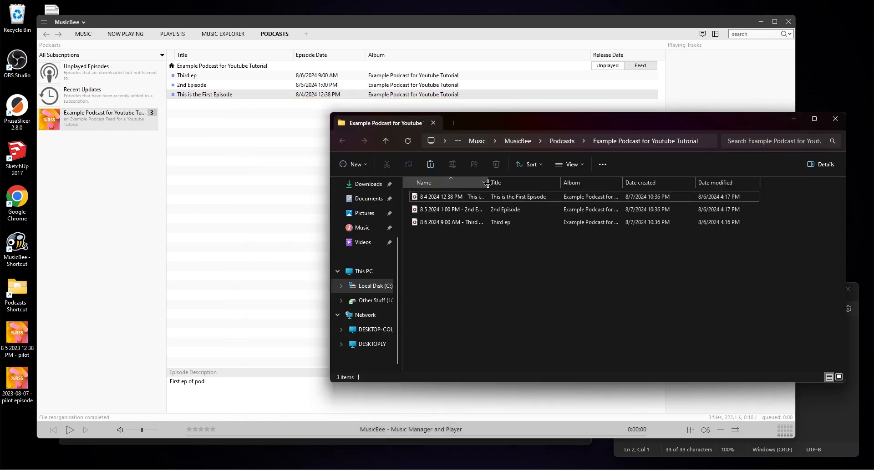
left_click_drag(487, 183, 537, 183)
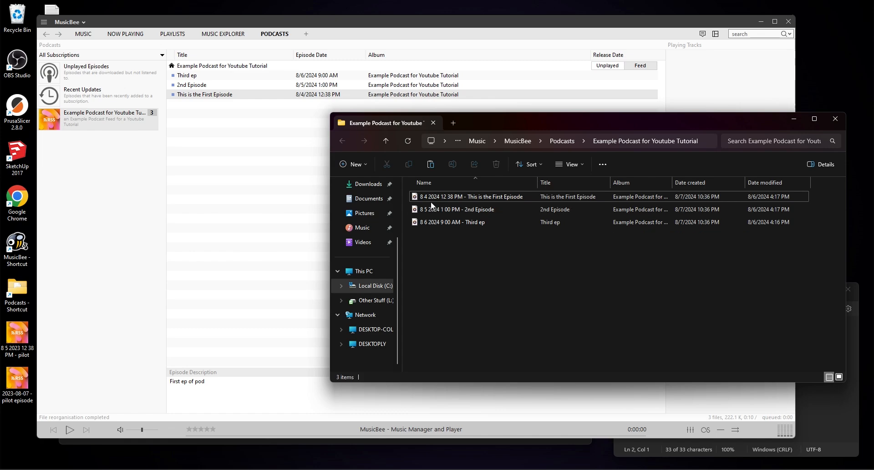
left_click(468, 210)
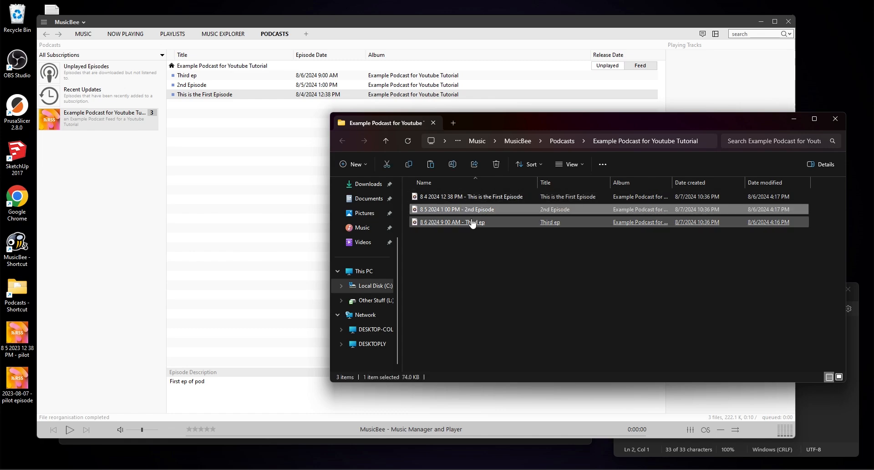
left_click(447, 257)
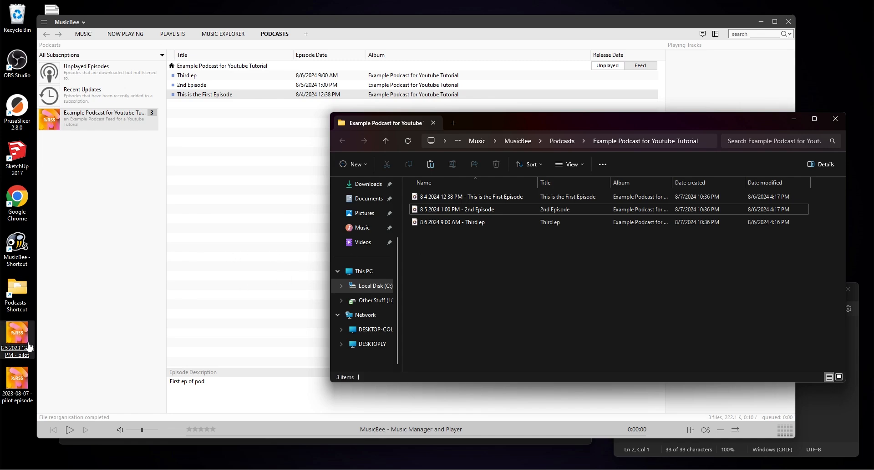
left_click_drag(17, 339, 440, 258)
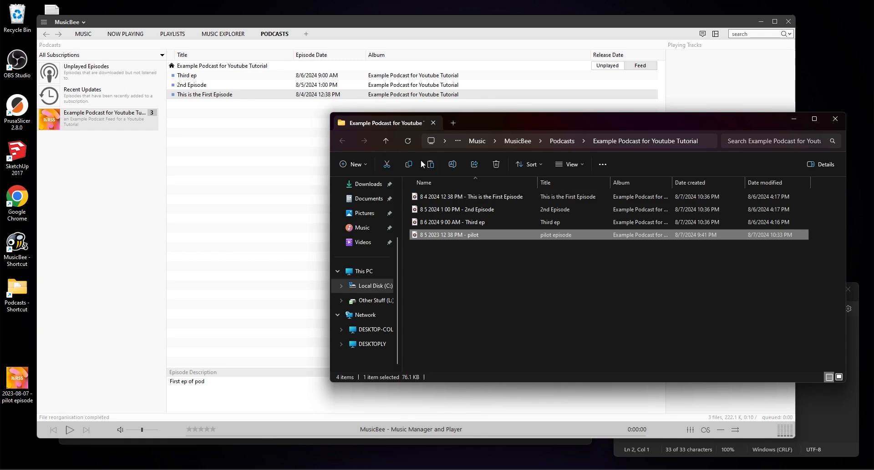
left_click(410, 141)
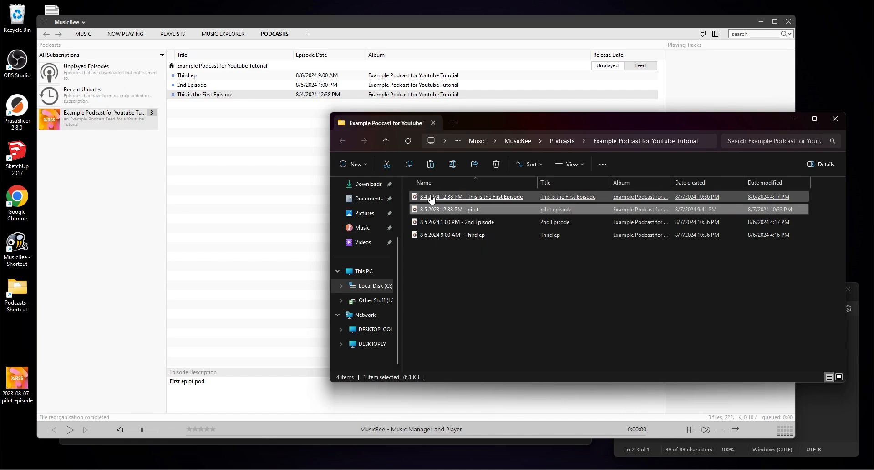
left_click(433, 223)
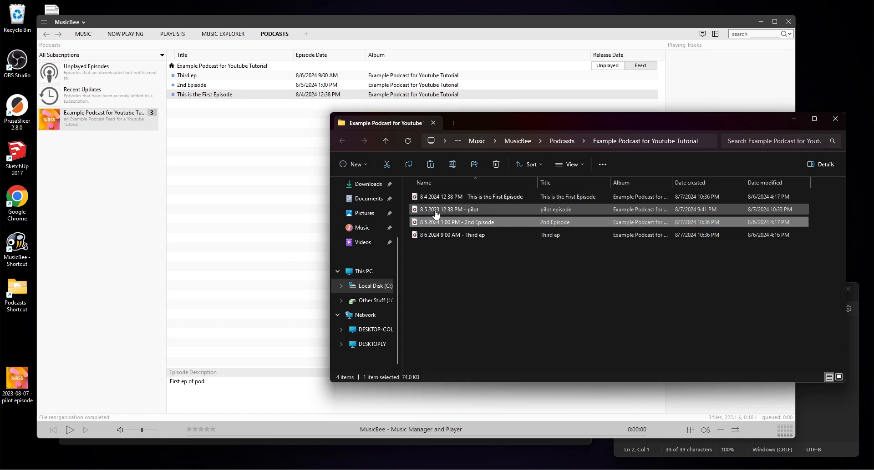
left_click(438, 212)
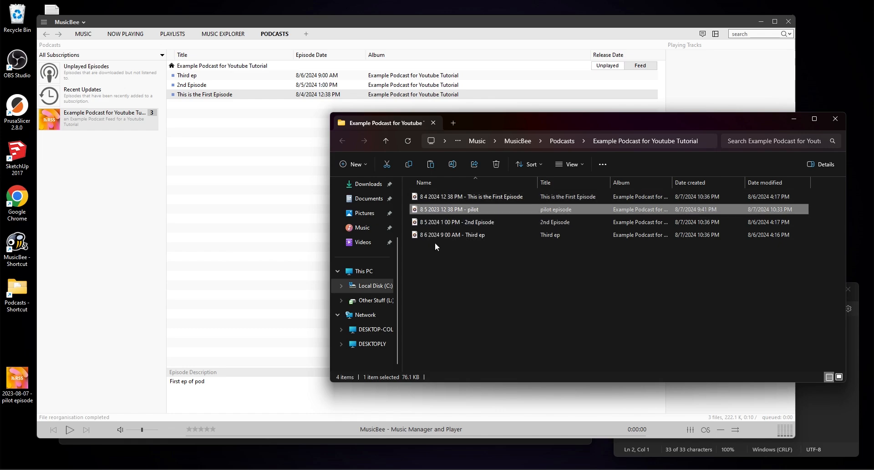
left_click(452, 246)
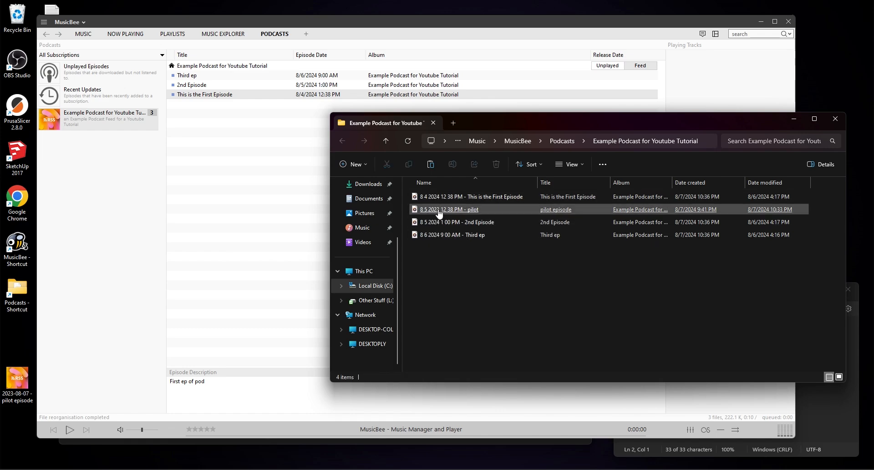
mouse_move(439, 213)
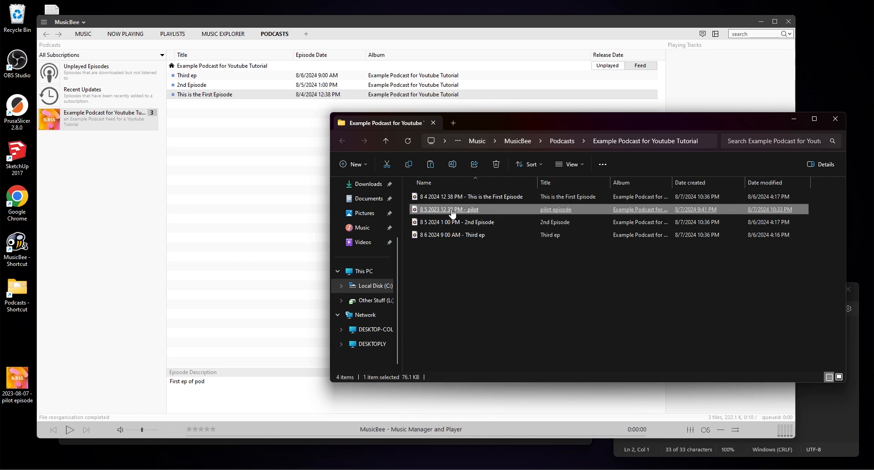
left_click_drag(455, 210, 3, 335)
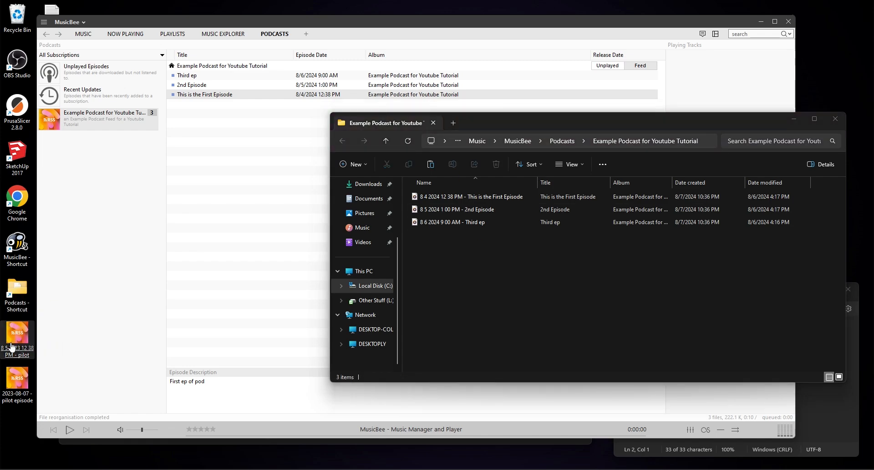
Open the new custom tag definitions in the MusicBee tag preferences and label the first virtual tag "Release Date"
left_click(44, 22)
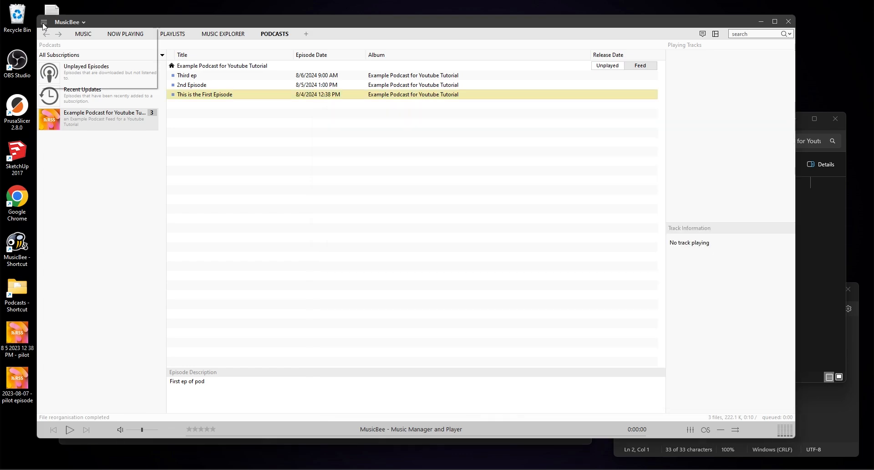
left_click(68, 41)
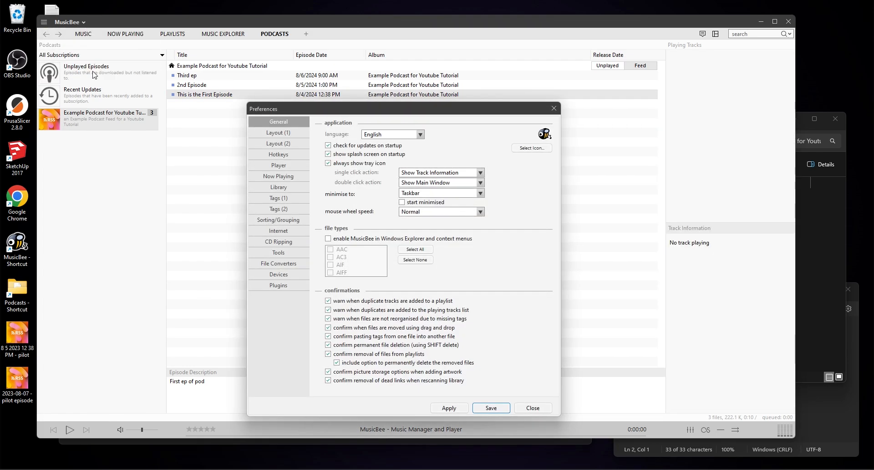
left_click(279, 199)
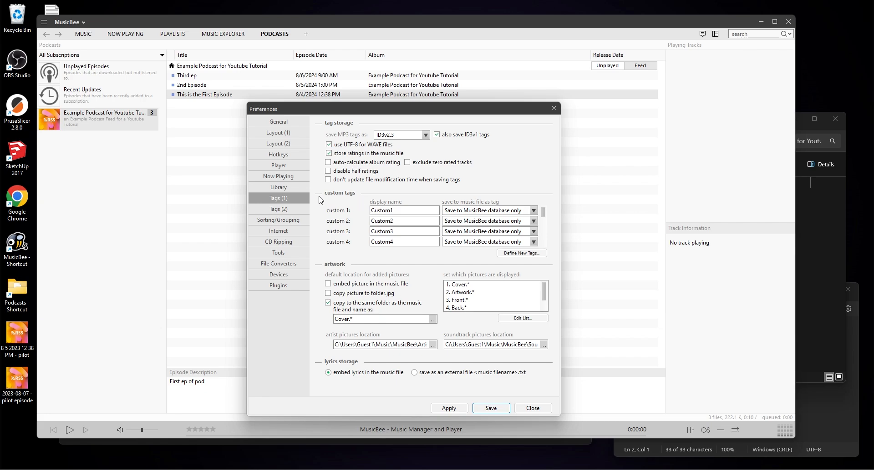
left_click(518, 254)
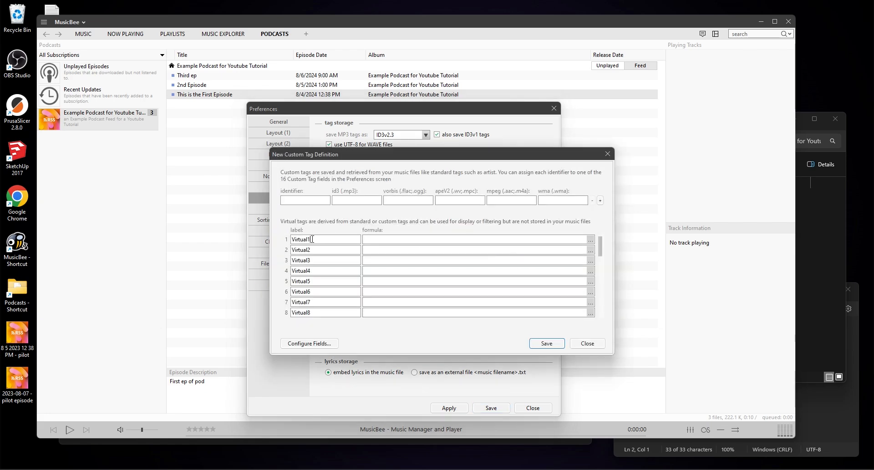
double_click(312, 239)
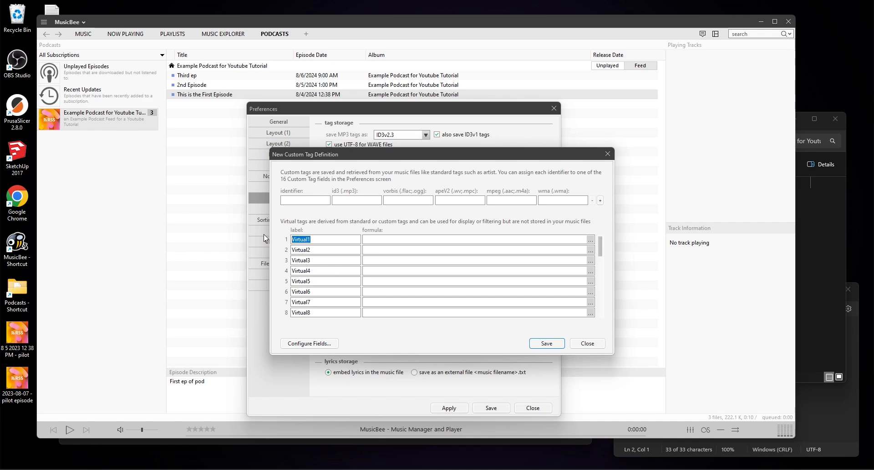
type("Release Date")
Copy the date formula from the Notepad note into the Release Date virtual tag as "$Date(<Episode Date>,yyyy-MM-dd)" and save the tag definitions
left_click(853, 421)
left_click_drag(742, 328, 609, 329)
key("ctrl+c")
left_click(388, 239)
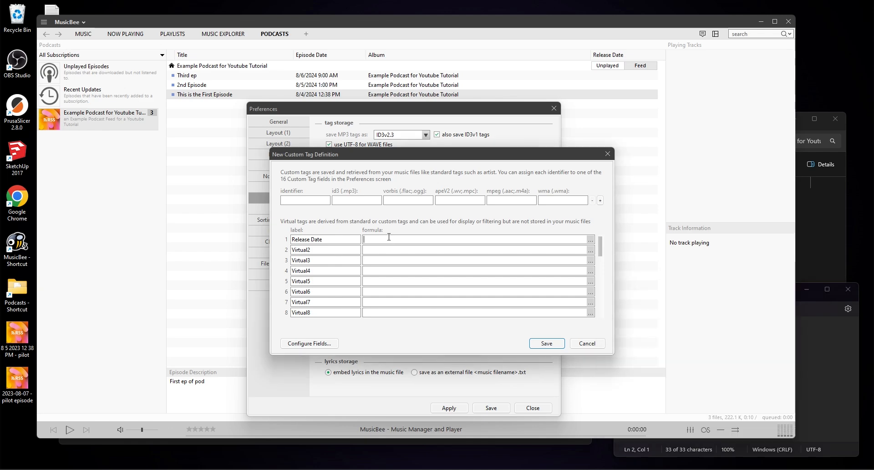
key("ctrl+v")
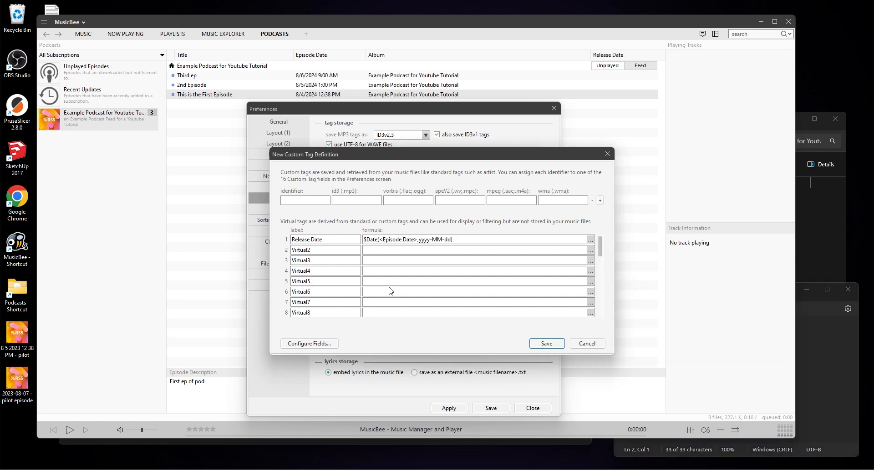
left_click(548, 344)
Reorganise the podcast files with the naming template "<Album>\<Release Date> - <Title>" and save the library preferences
left_click(278, 188)
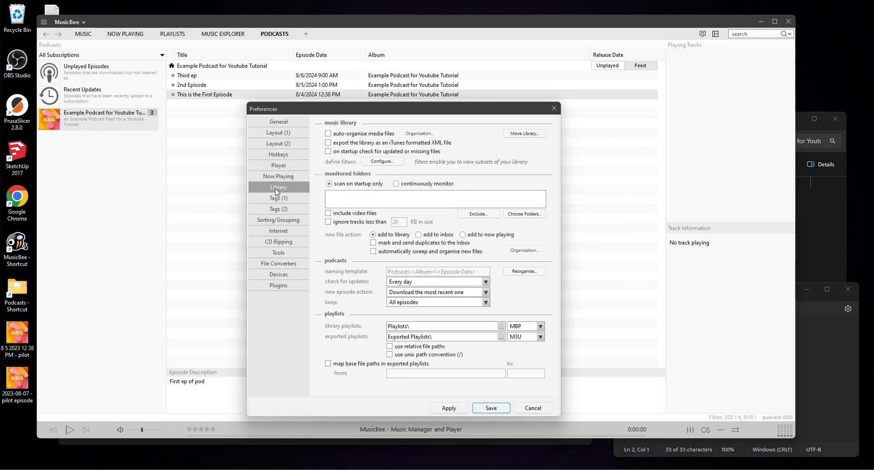
left_click(525, 271)
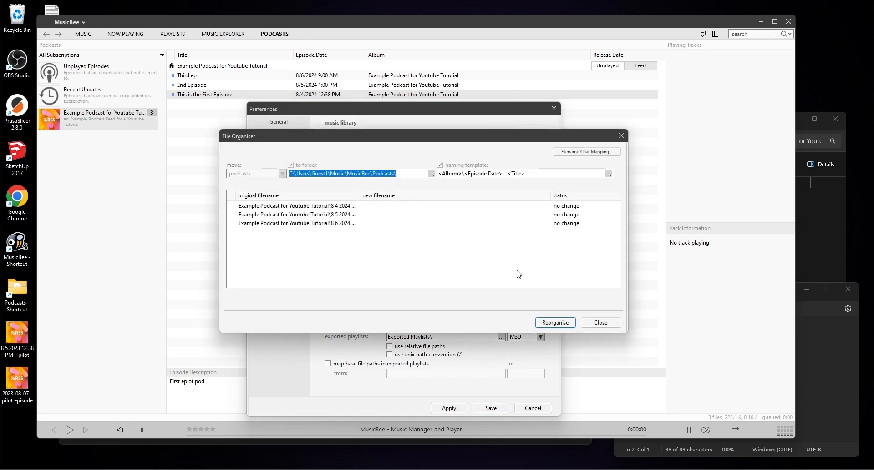
left_click_drag(487, 177, 467, 176)
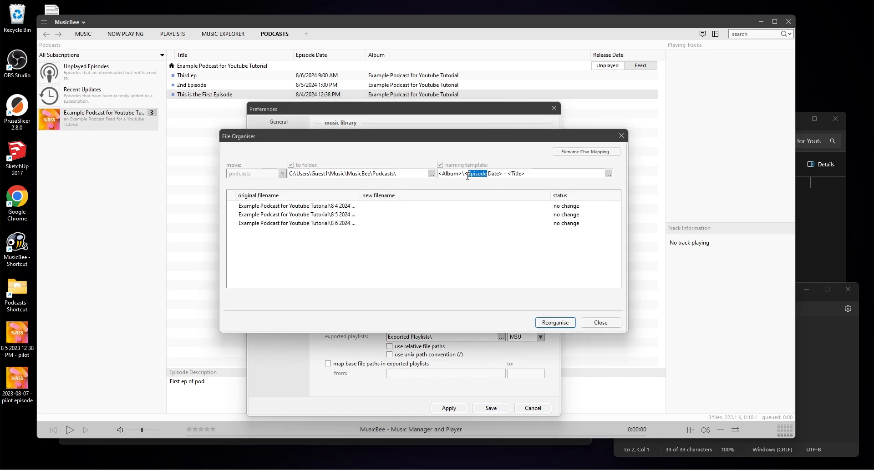
type("Release")
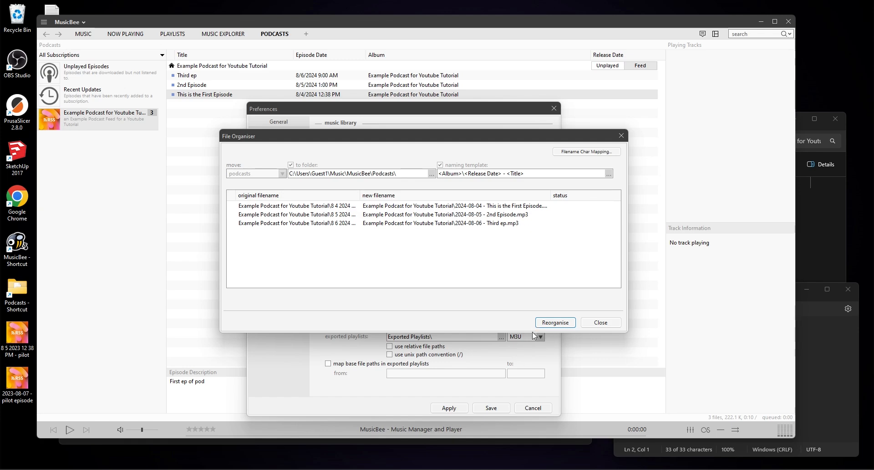
left_click(556, 323)
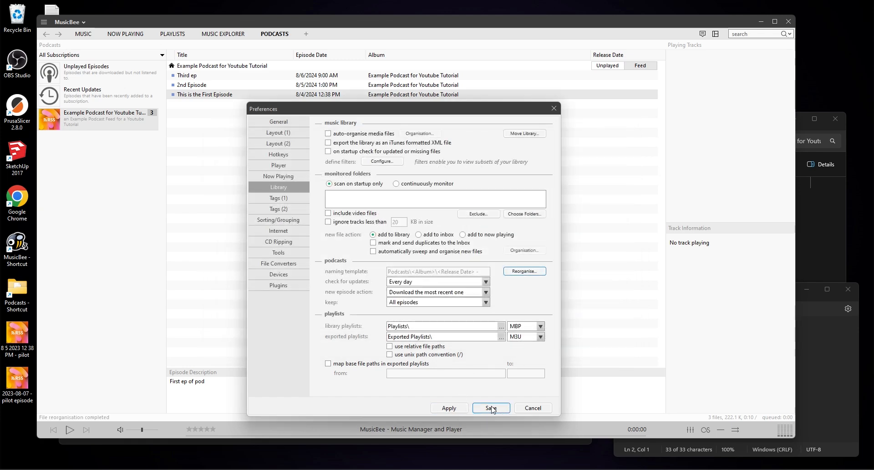
left_click(491, 408)
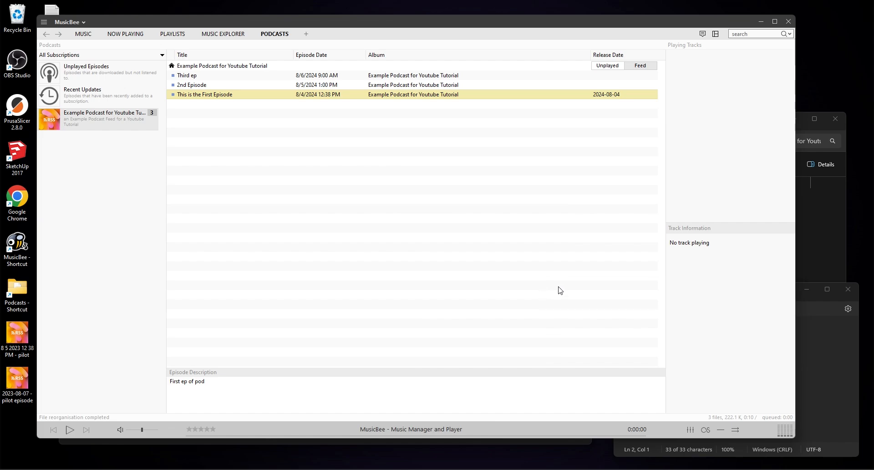
Remove the Release Date field from the episode list's displayed fields and add it back after Album
right_click(616, 58)
left_click(649, 97)
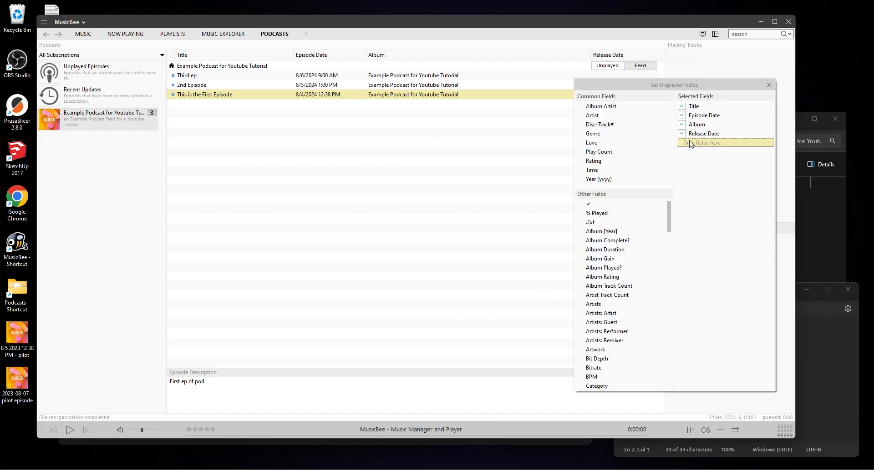
left_click_drag(694, 137, 661, 331)
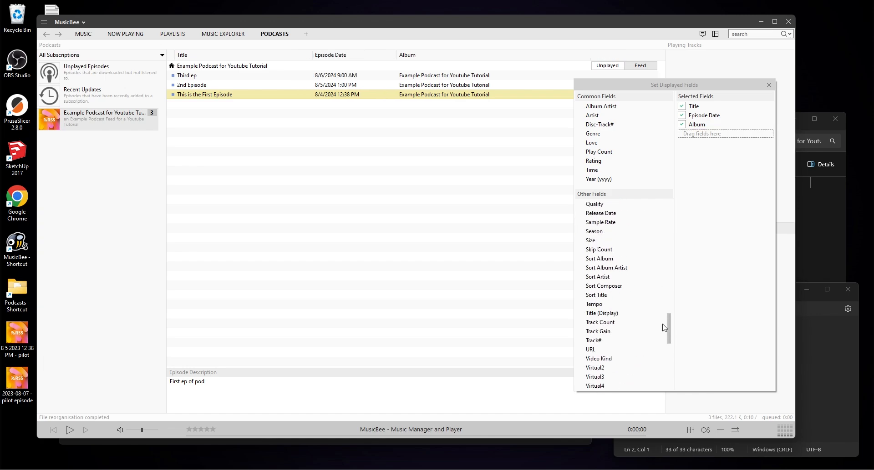
scroll(662, 337, "down", 10)
scroll(665, 335, "up", 13)
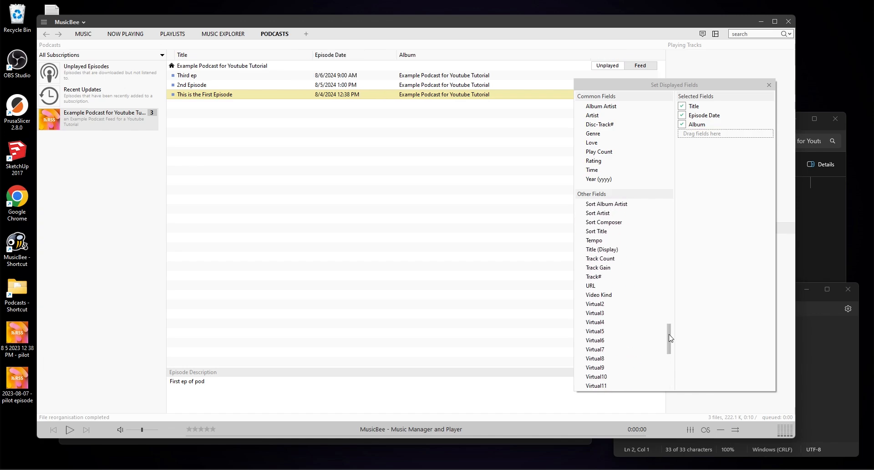
left_click_drag(612, 287, 724, 134)
left_click(769, 85)
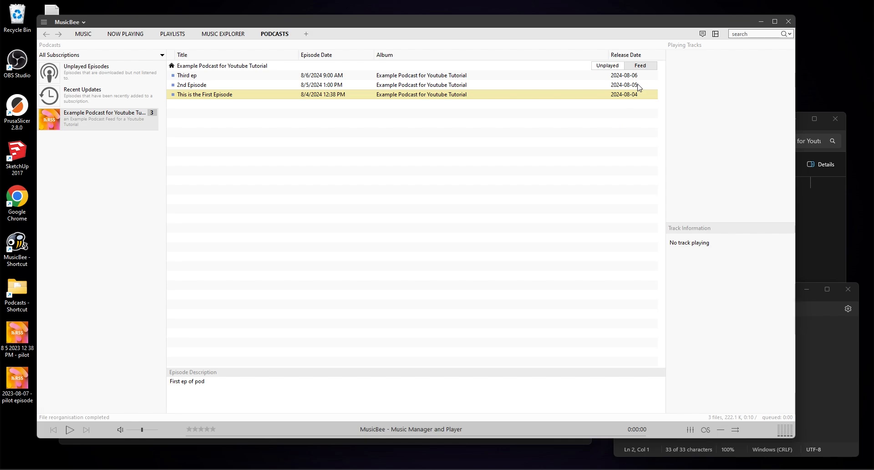
Switch to File Explorer, refresh the podcast folder, move "2023-08-07 - pilot episode" from the desktop into it, and refresh the file order
left_click(818, 231)
left_click(406, 140)
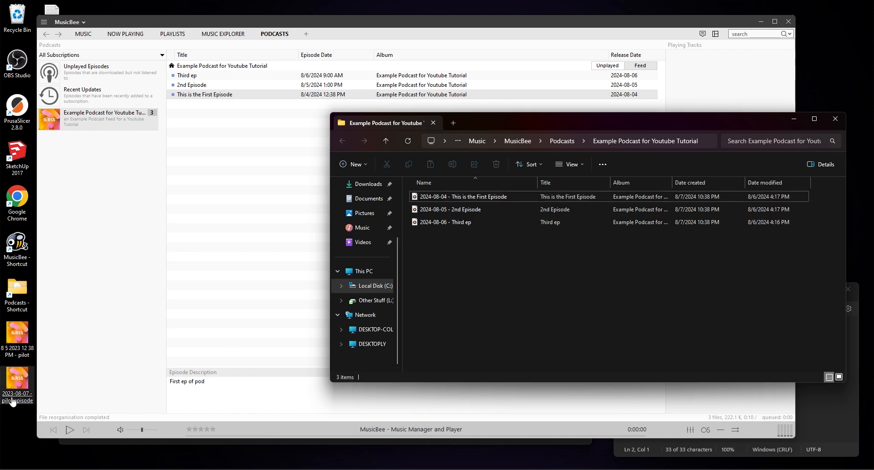
left_click_drag(17, 398, 457, 260)
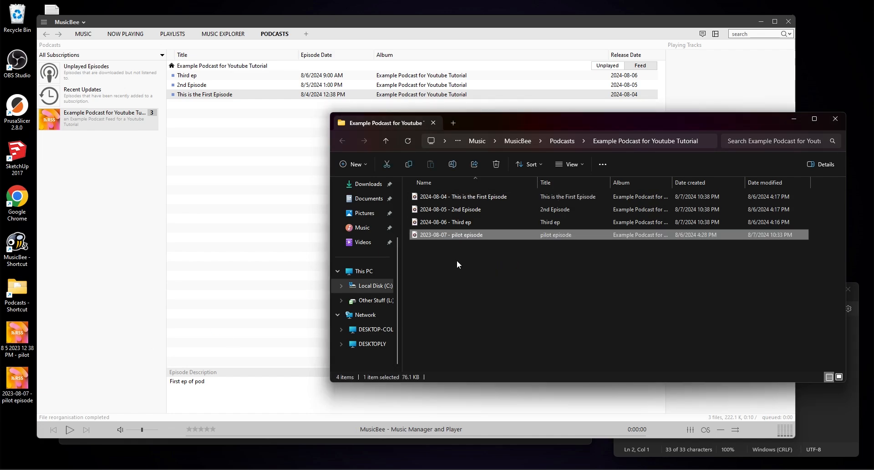
left_click(404, 136)
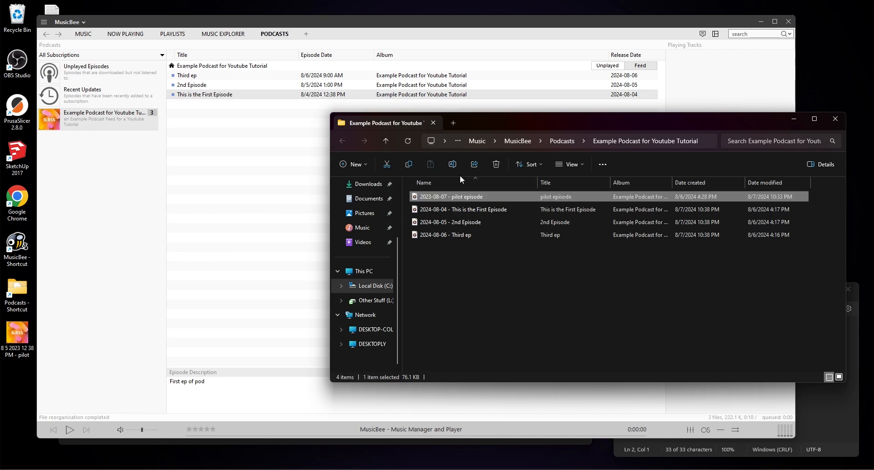